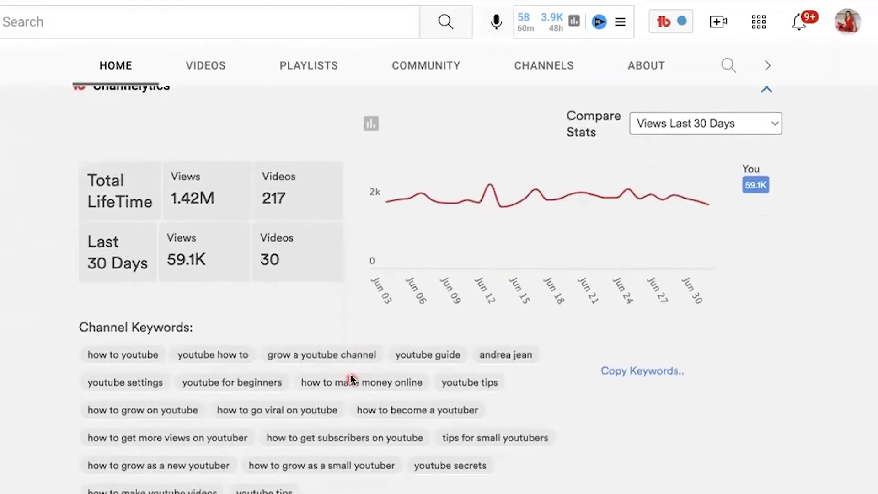
# - Scroll the channel Home page through Channelytics stats, Featured Channels, Uploads and playlist rows
pyautogui.scroll(-1, 351, 378)
pyautogui.scroll(-4, 351, 379)
pyautogui.scroll(-4, 351, 379)
pyautogui.scroll(-6, 352, 379)
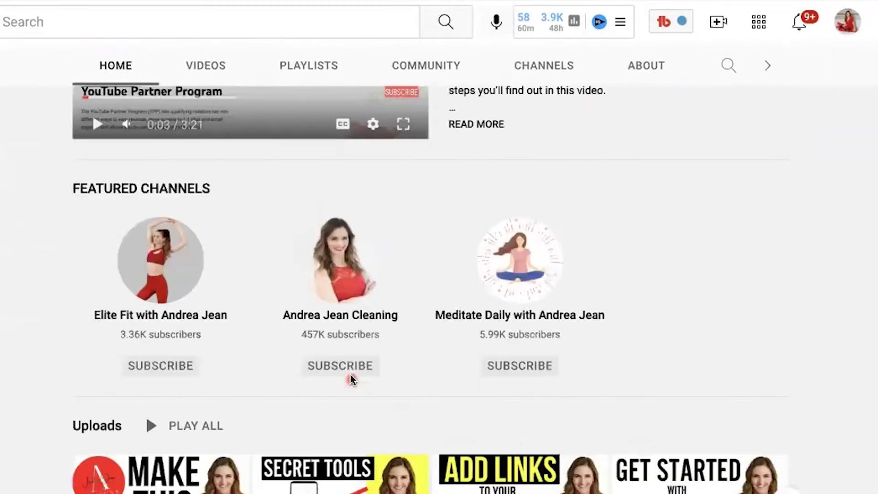
pyautogui.scroll(-2, 350, 379)
pyautogui.scroll(-3, 351, 378)
pyautogui.scroll(-3, 350, 379)
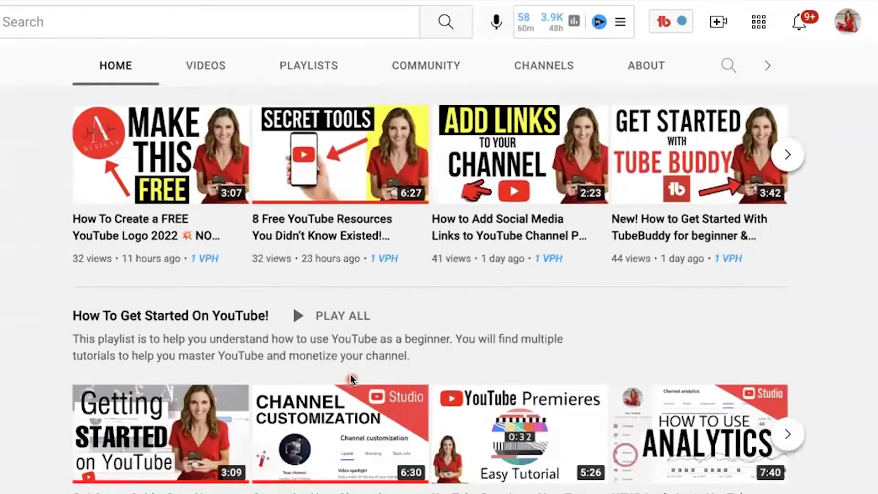
pyautogui.scroll(-2, 350, 378)
pyautogui.scroll(-3, 351, 379)
pyautogui.scroll(-5, 350, 379)
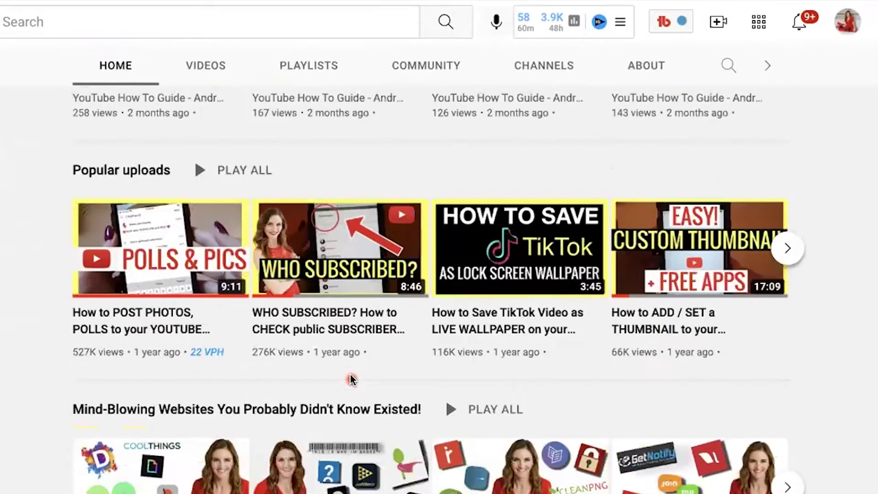
pyautogui.scroll(-2, 351, 379)
pyautogui.scroll(-2, 350, 379)
pyautogui.scroll(-4, 350, 374)
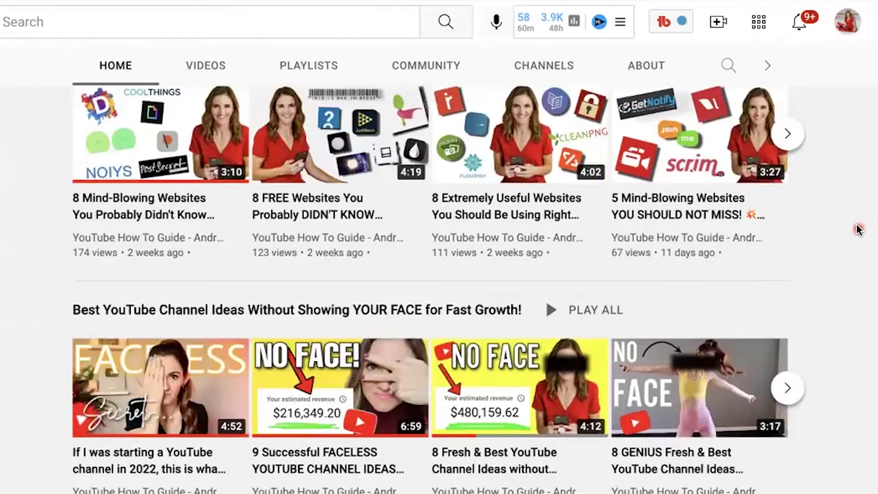
pyautogui.scroll(-3, 850, 234)
pyautogui.scroll(-2, 850, 234)
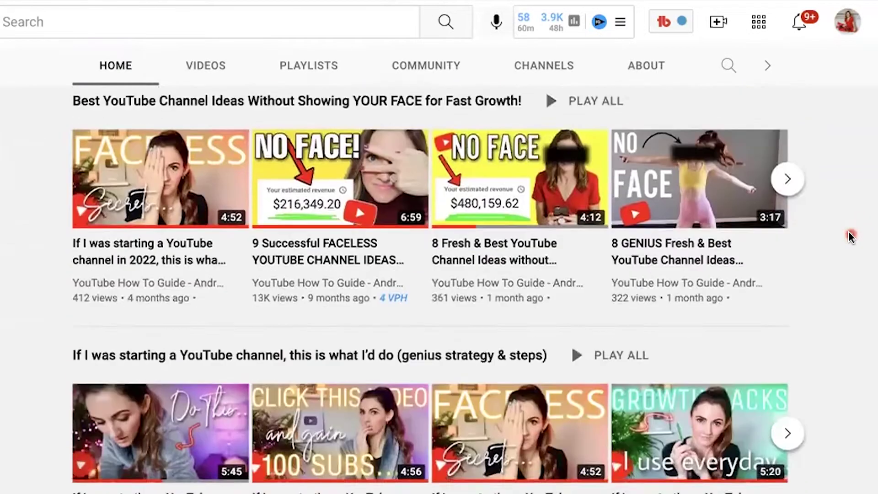
pyautogui.scroll(-1, 849, 234)
pyautogui.scroll(7, 848, 234)
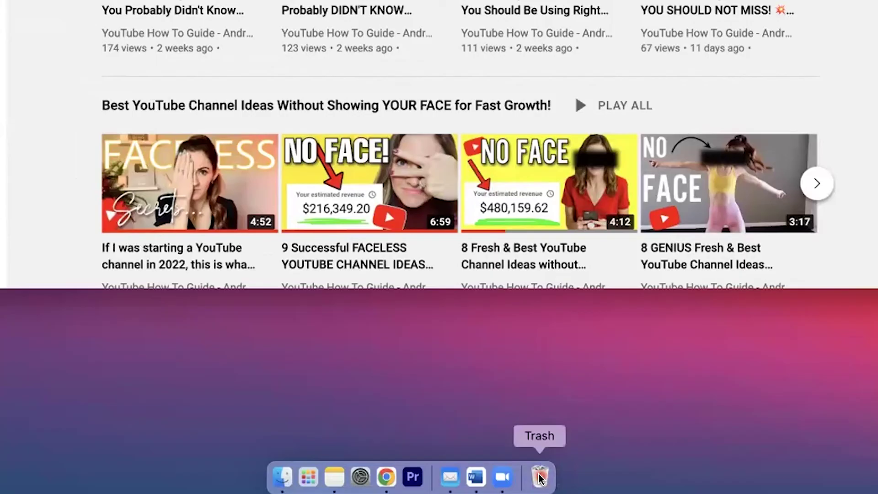
# - Empty the Trash from the Dock and confirm the permanent erase
pyautogui.rightClick(540, 477)
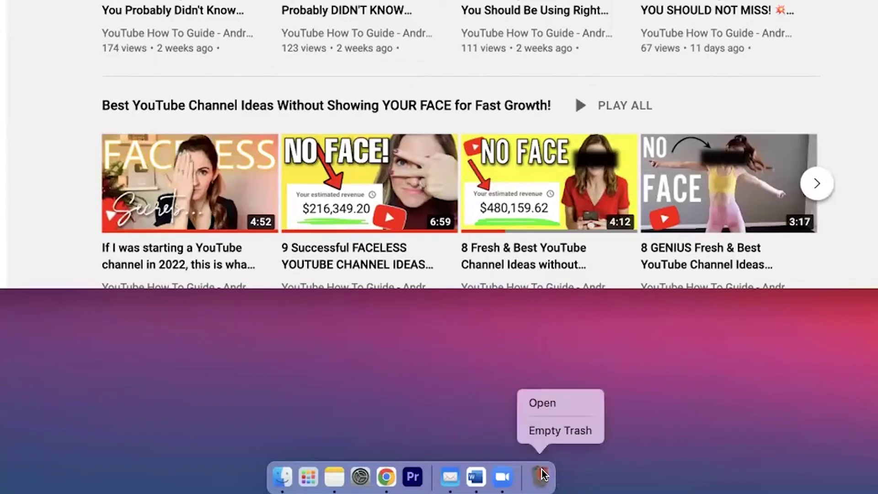
pyautogui.click(556, 433)
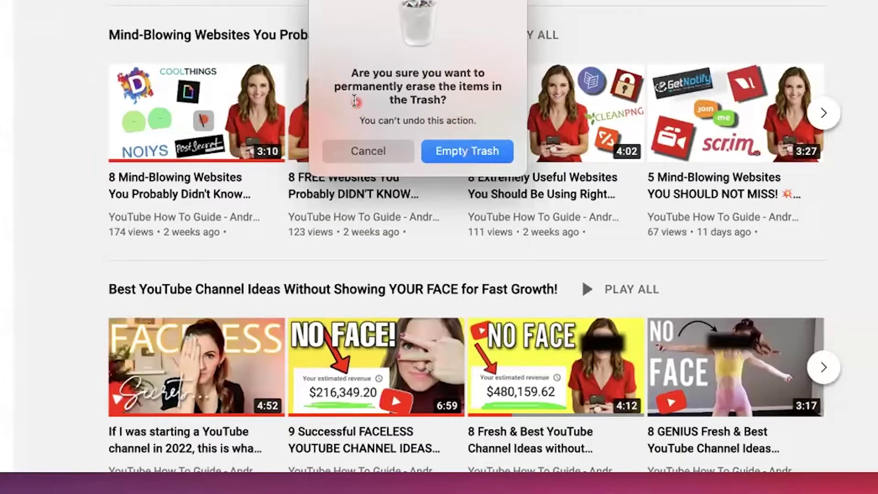
pyautogui.click(446, 144)
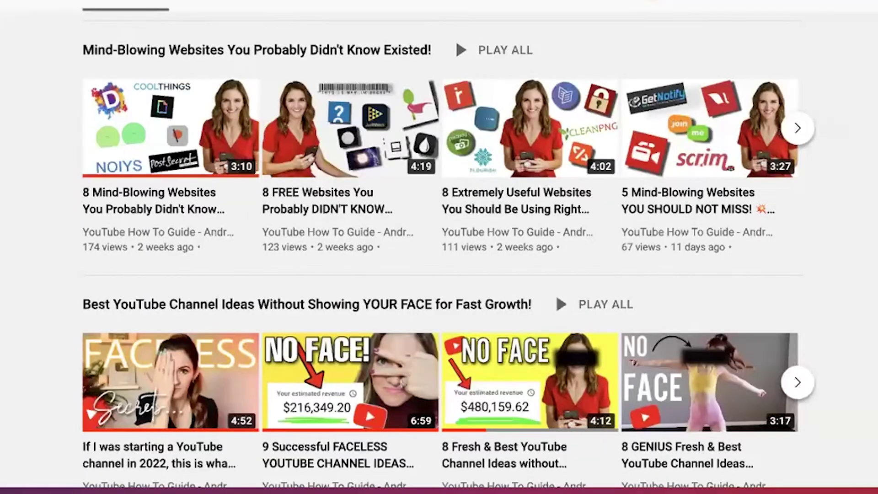
# - Delete the Oct 19, 2019 Christmas shop-with-me video forever, acknowledging it cannot be undone
pyautogui.scroll(15, 459, 224)
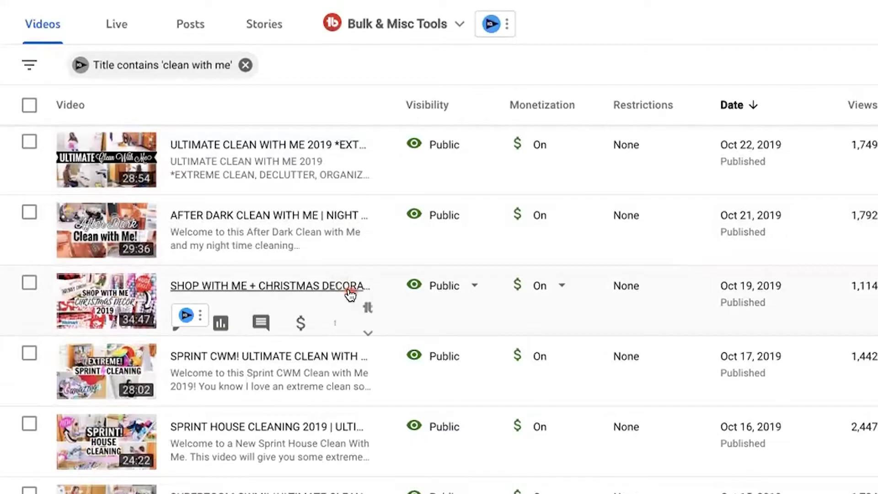
pyautogui.click(334, 324)
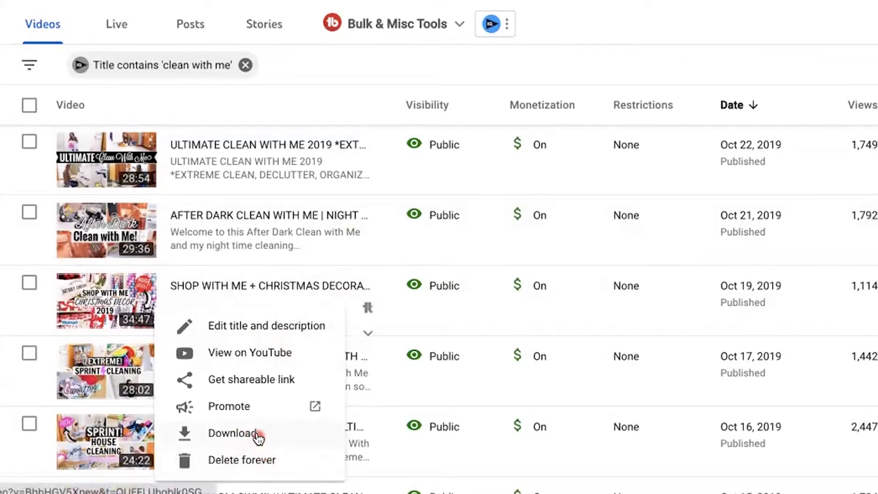
pyautogui.click(271, 461)
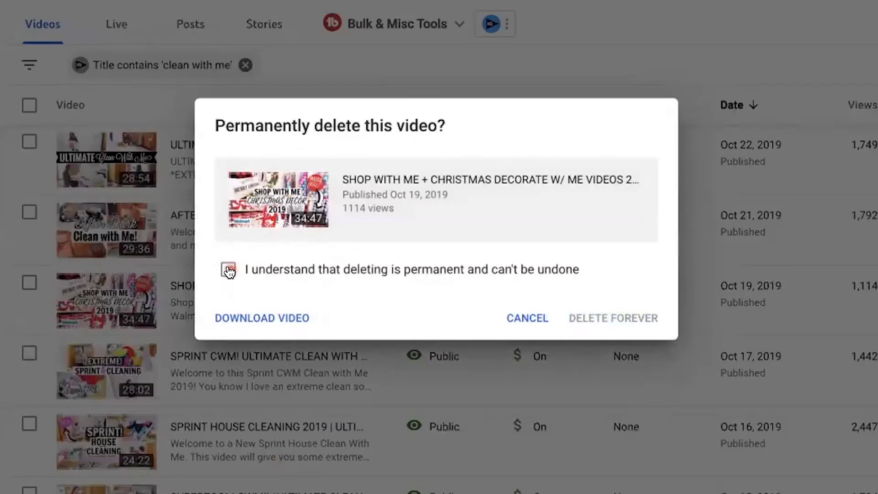
pyautogui.click(251, 273)
pyautogui.click(593, 300)
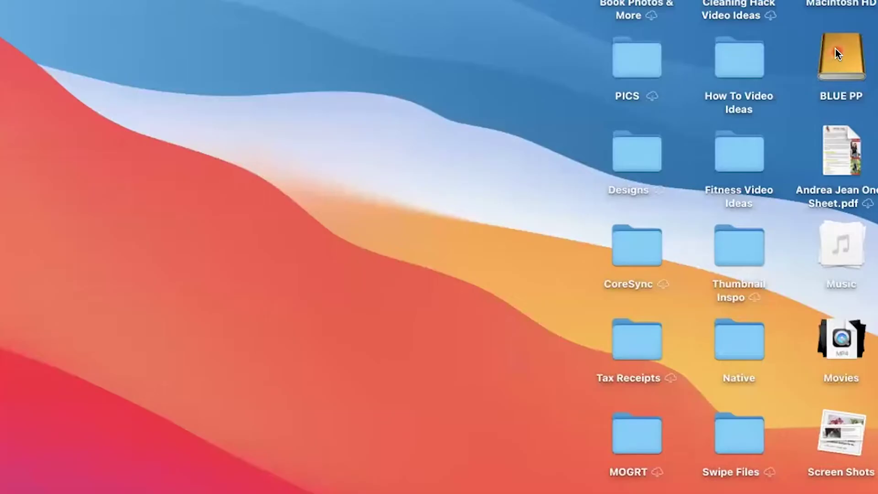
# - Open the BLUE PP drive in Finder and enlarge its window to show more files
pyautogui.click(837, 53)
pyautogui.doubleClick(837, 53)
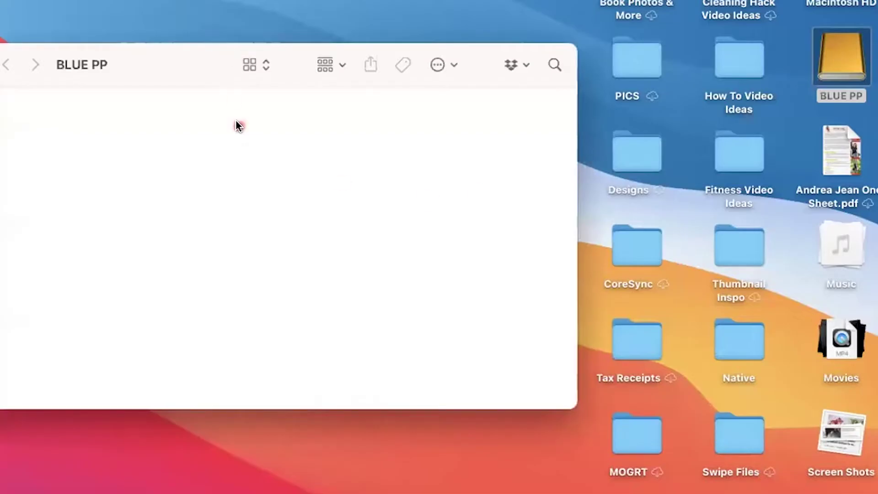
pyautogui.moveTo(153, 66); pyautogui.dragTo(384, 43)
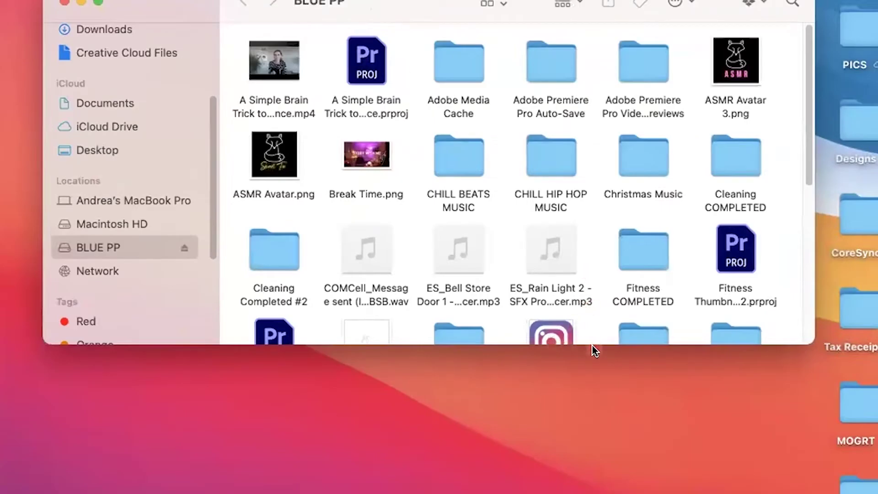
pyautogui.click(597, 379)
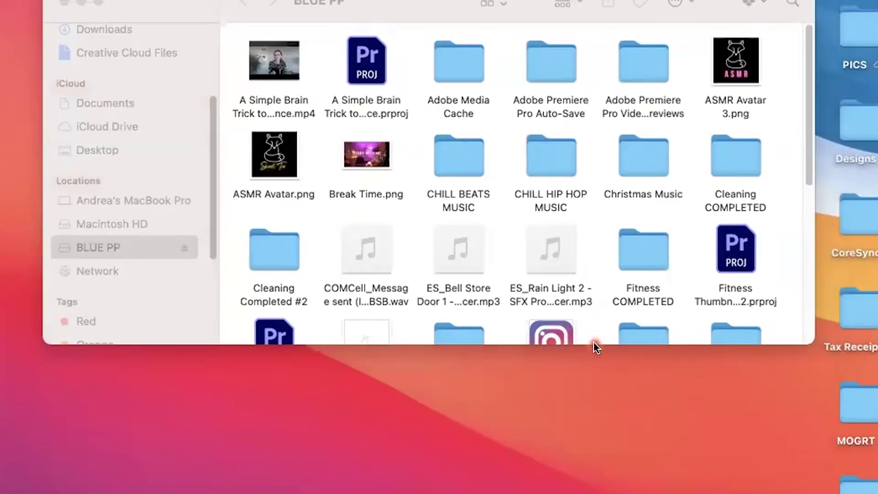
pyautogui.moveTo(594, 344); pyautogui.dragTo(597, 424)
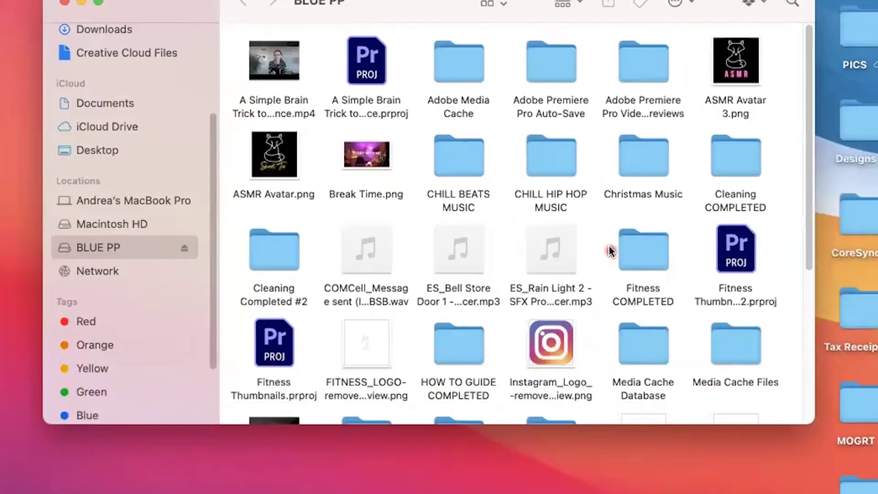
pyautogui.scroll(-1, 610, 247)
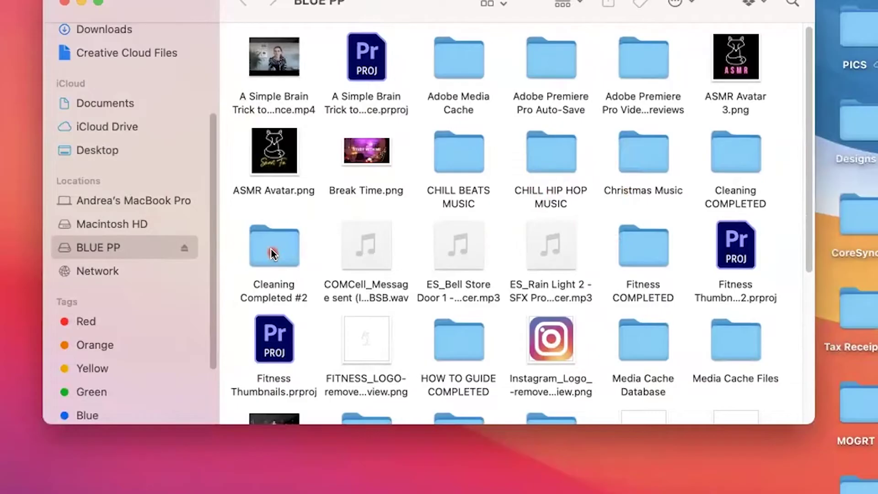
# - Open the Cleaning Completed #2 folder and scroll through its .mp4 and .prproj backups
pyautogui.doubleClick(273, 253)
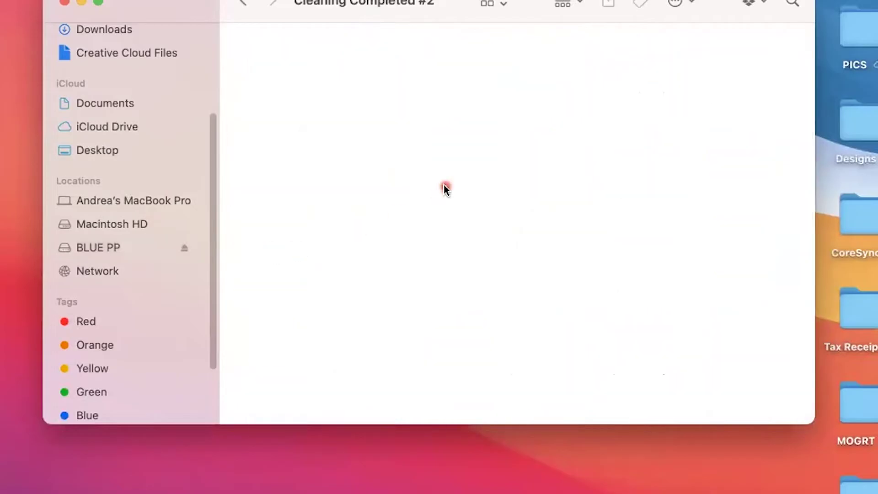
pyautogui.scroll(-3, 587, 242)
pyautogui.scroll(-2, 585, 257)
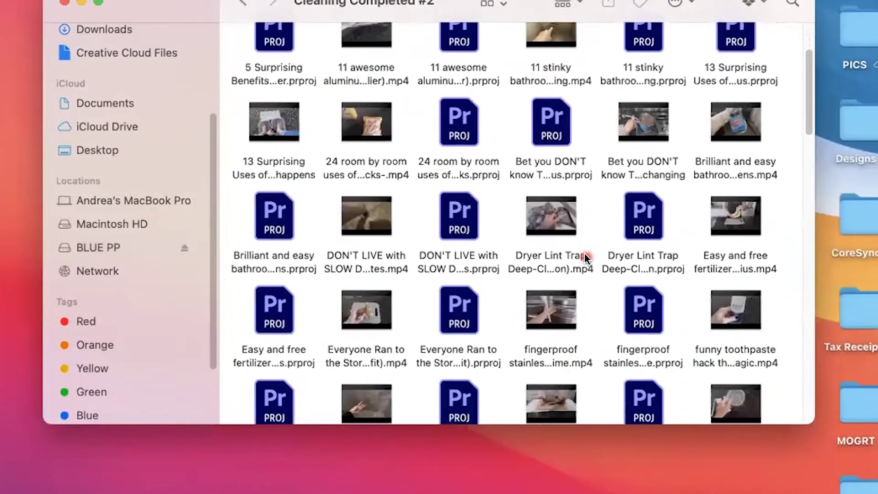
pyautogui.scroll(-2, 584, 253)
pyautogui.scroll(-3, 581, 252)
pyautogui.scroll(3, 581, 255)
pyautogui.scroll(1, 583, 260)
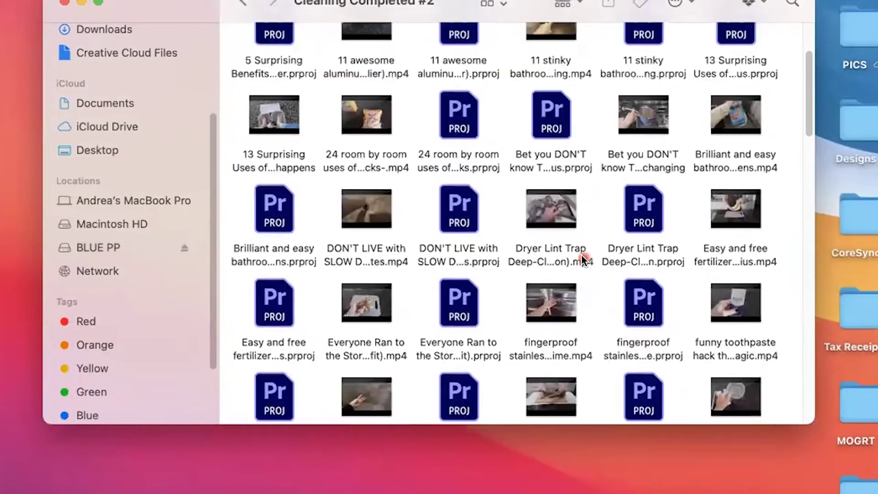
pyautogui.scroll(1, 583, 260)
pyautogui.scroll(3, 583, 260)
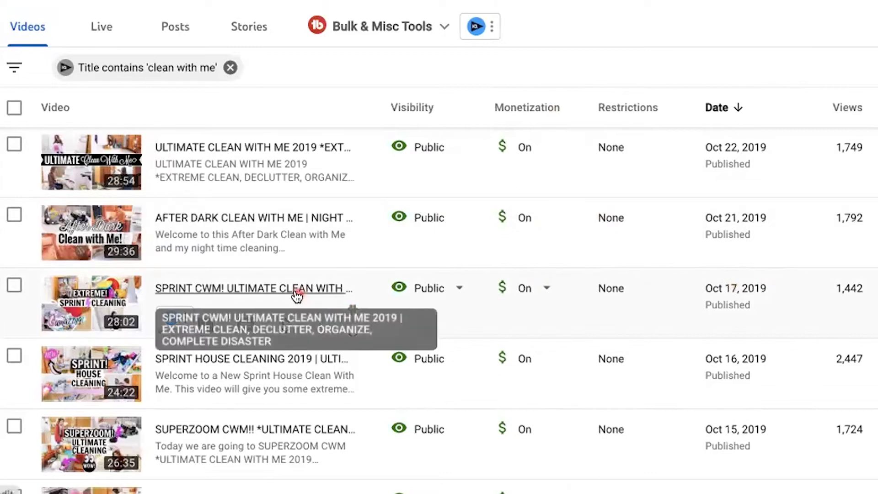
pyautogui.moveTo(847, 297)
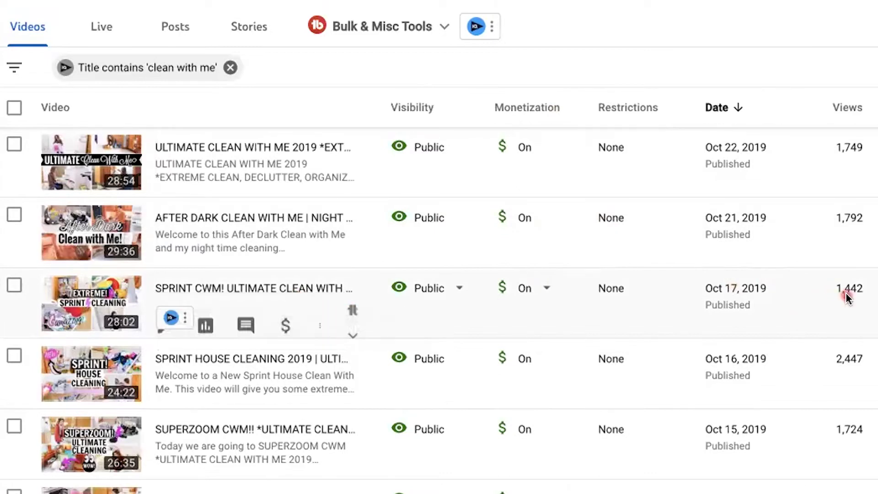
# - Open the SPRINT CWM video's details and paste its copied link into a note
pyautogui.click(301, 288)
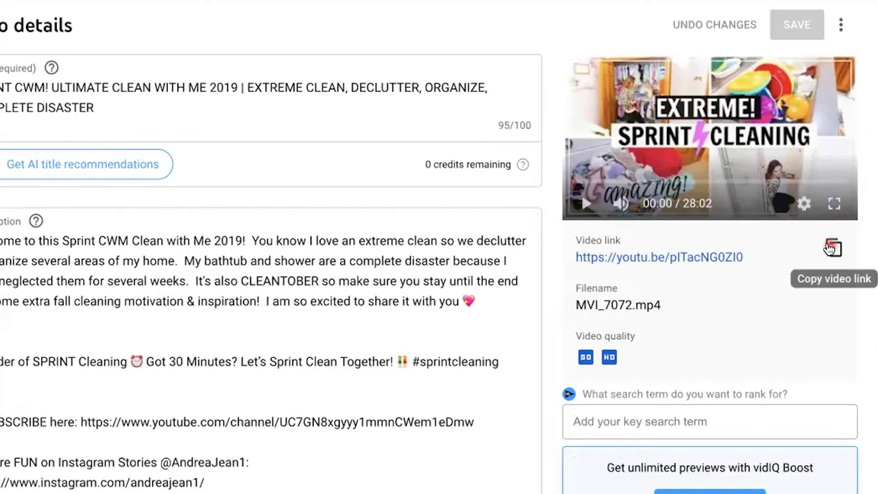
pyautogui.rightClick(280, 131)
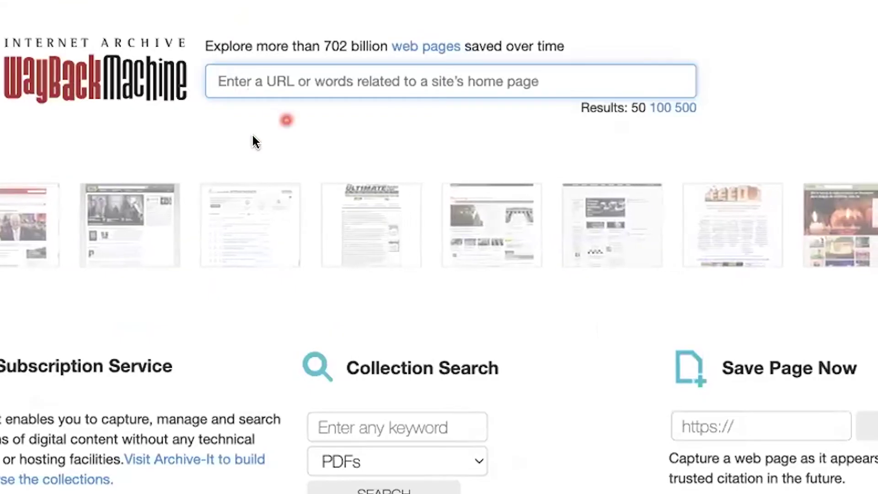
# - Search the Wayback Machine for the pasted youtu.be link and list all archived pages under it
pyautogui.rightClick(281, 82)
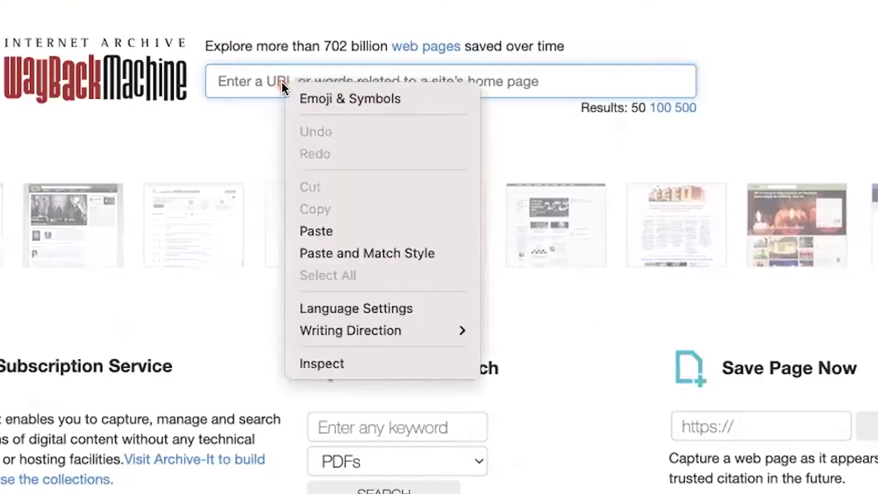
pyautogui.click(332, 229)
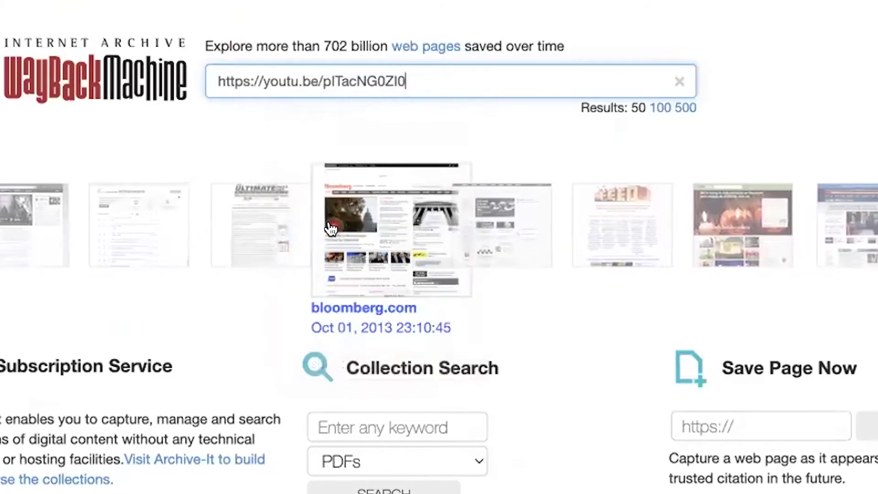
pyautogui.press('Return')
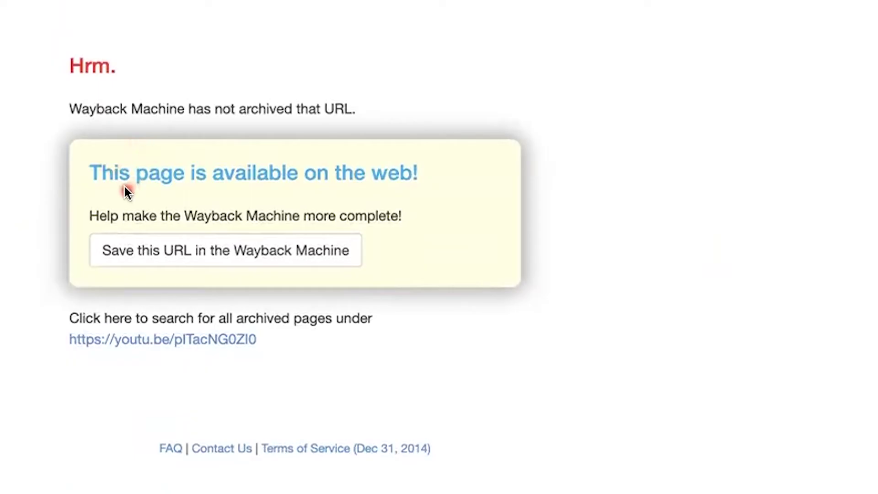
pyautogui.click(155, 347)
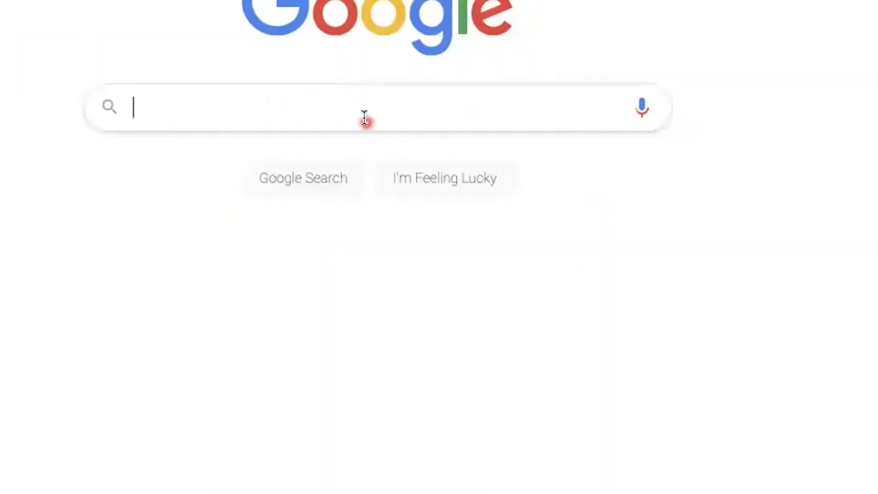
# - Search Google for 'youtube + sprint clean with me' and scroll through the results
pyautogui.write('youtube')
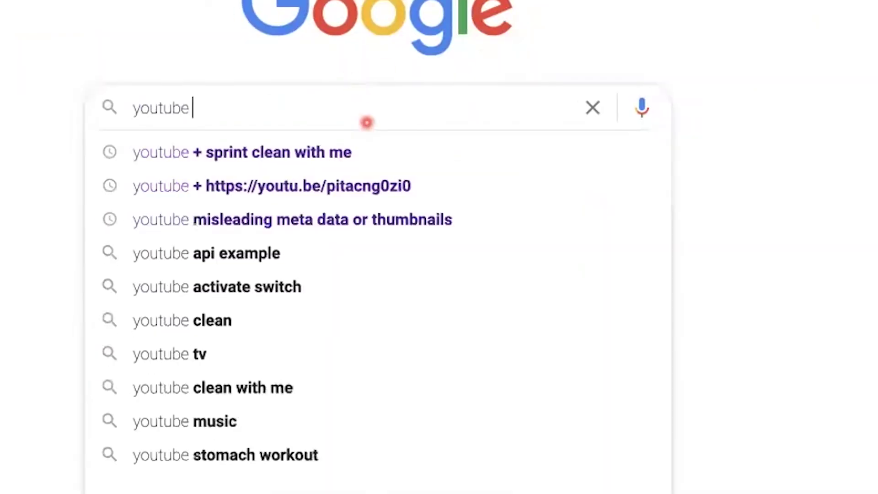
pyautogui.write(' + ')
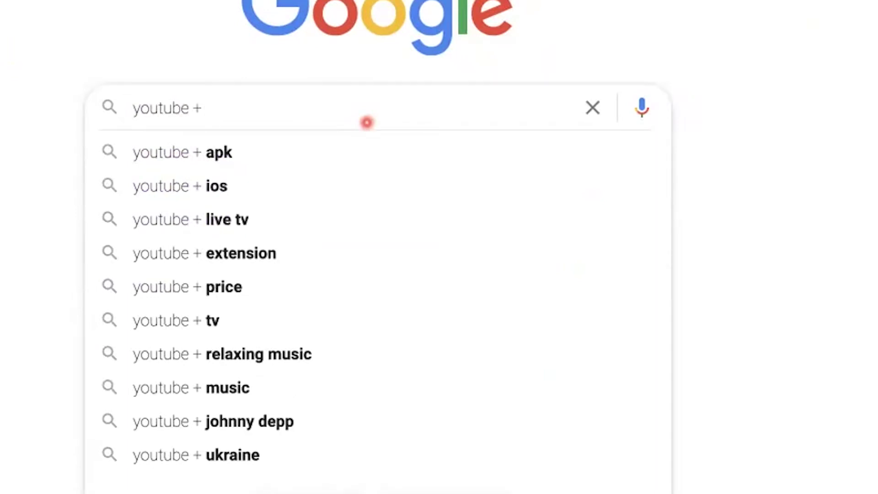
pyautogui.write('sprint')
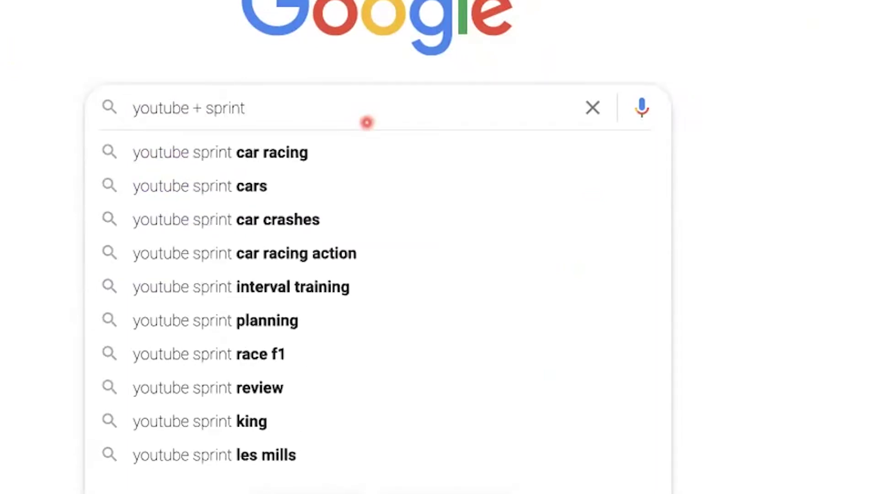
pyautogui.write(' clean')
pyautogui.press('Down')
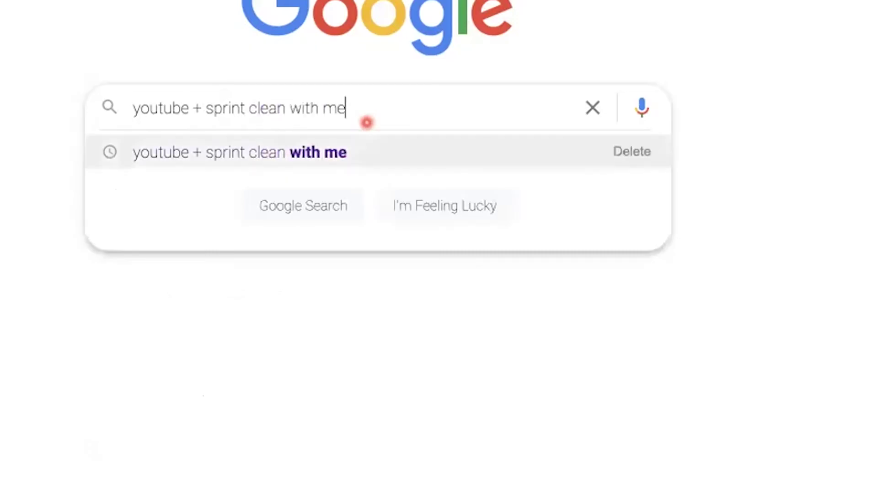
pyautogui.press('Return')
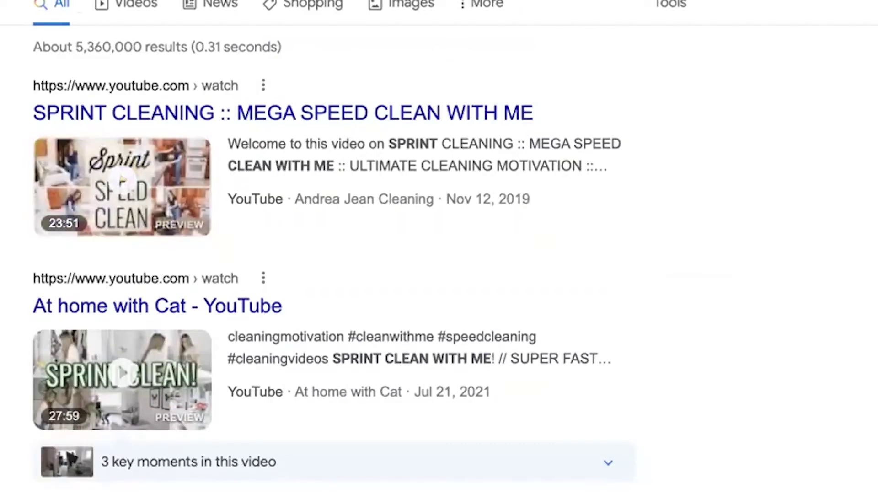
pyautogui.scroll(-3, 320, 247)
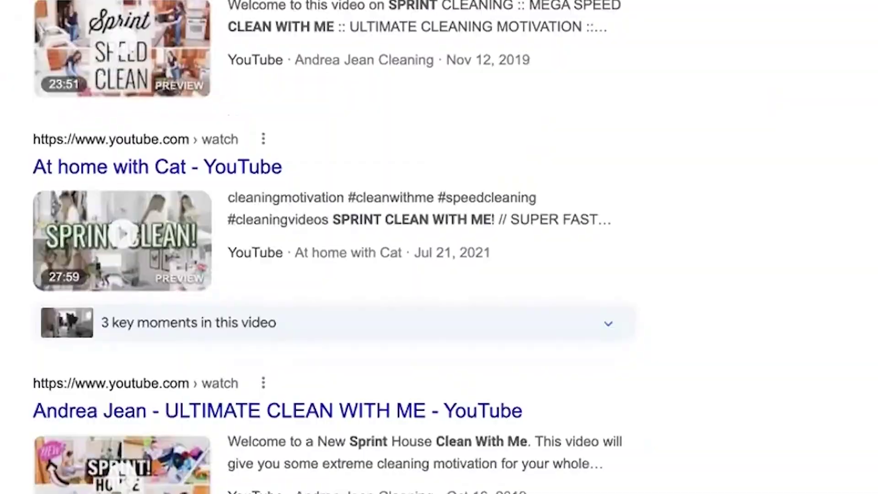
pyautogui.scroll(-3, 320, 247)
pyautogui.scroll(-3, 685, 357)
pyautogui.scroll(-5, 685, 357)
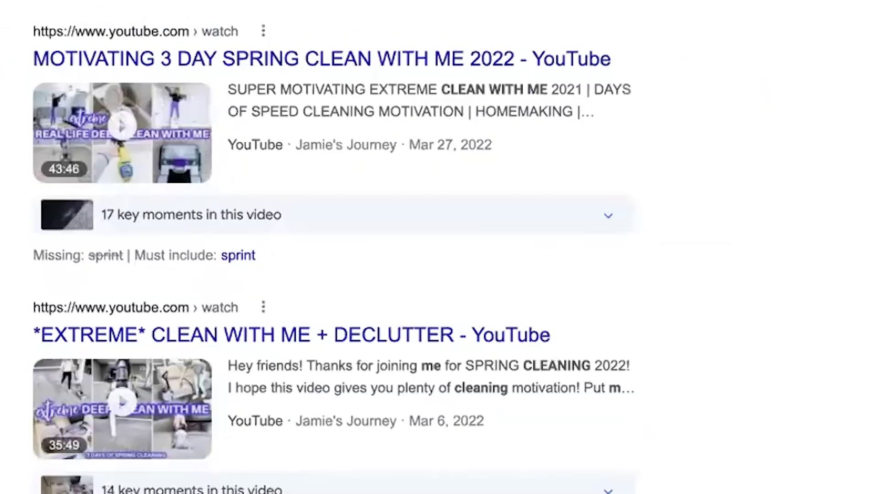
pyautogui.scroll(-7, 685, 357)
pyautogui.scroll(-10, 712, 310)
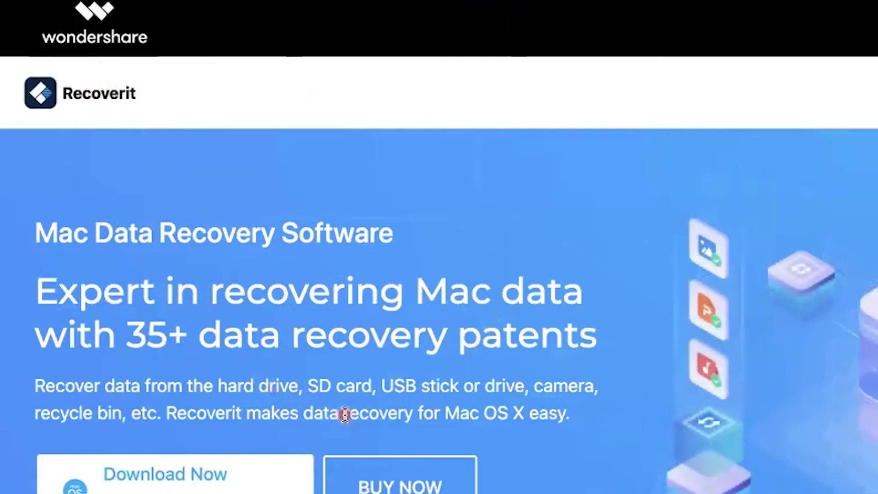
# - Go to the Recoverit Data Recovery Free V10.0 download page
pyautogui.click(380, 422)
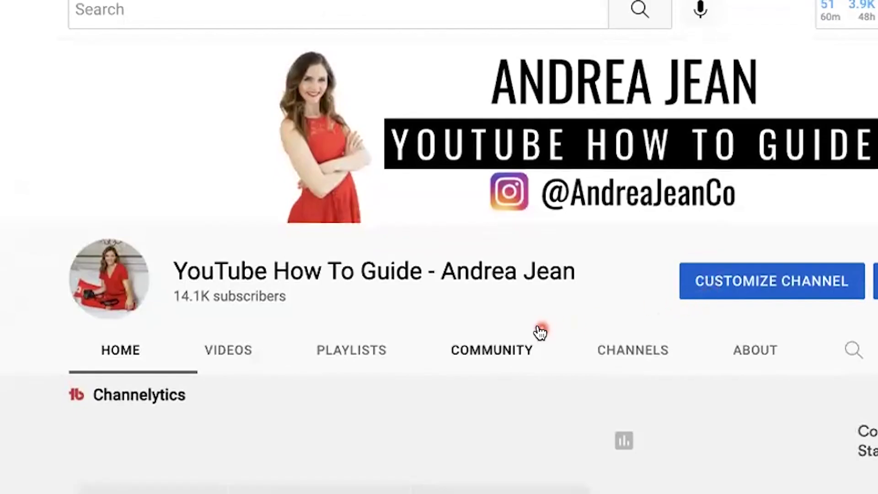
# - Scroll the How To Guide channel Home page down to the featured How to Earn Money video
pyautogui.scroll(-3, 540, 325)
pyautogui.scroll(-5, 541, 320)
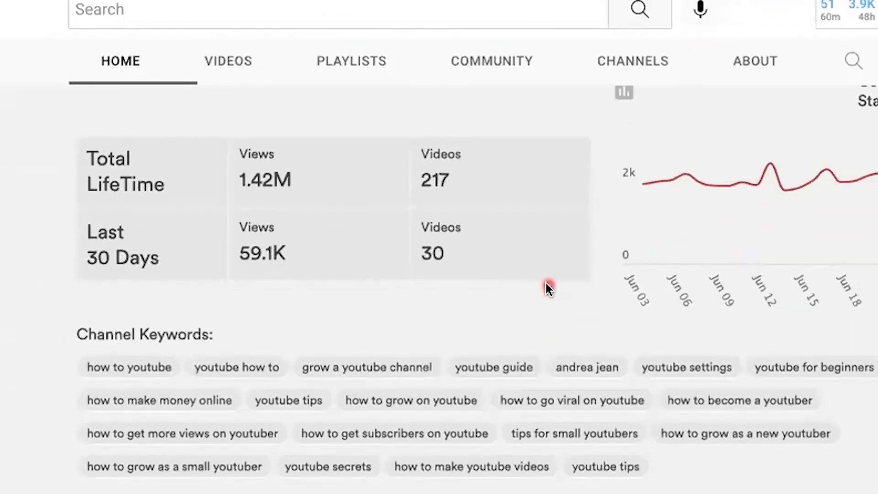
pyautogui.scroll(-4, 545, 281)
pyautogui.scroll(-1, 584, 259)
pyautogui.scroll(-2, 590, 247)
pyautogui.scroll(-1, 604, 252)
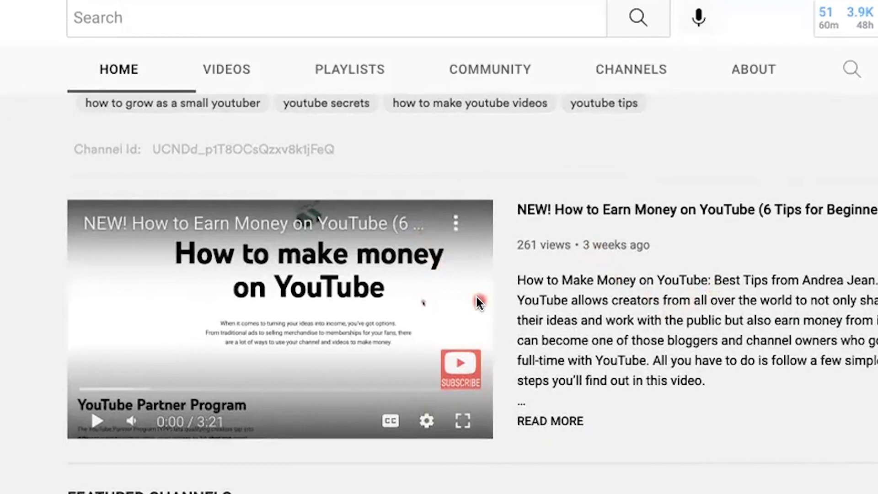
pyautogui.scroll(-1, 477, 297)
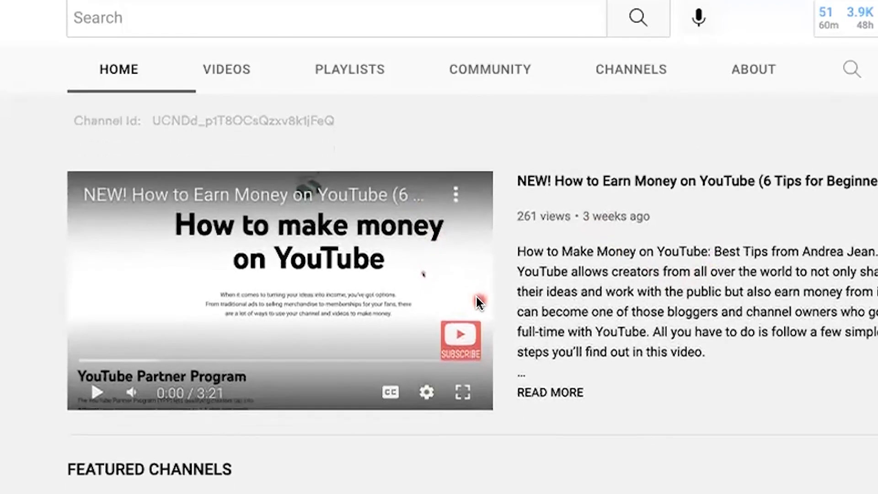